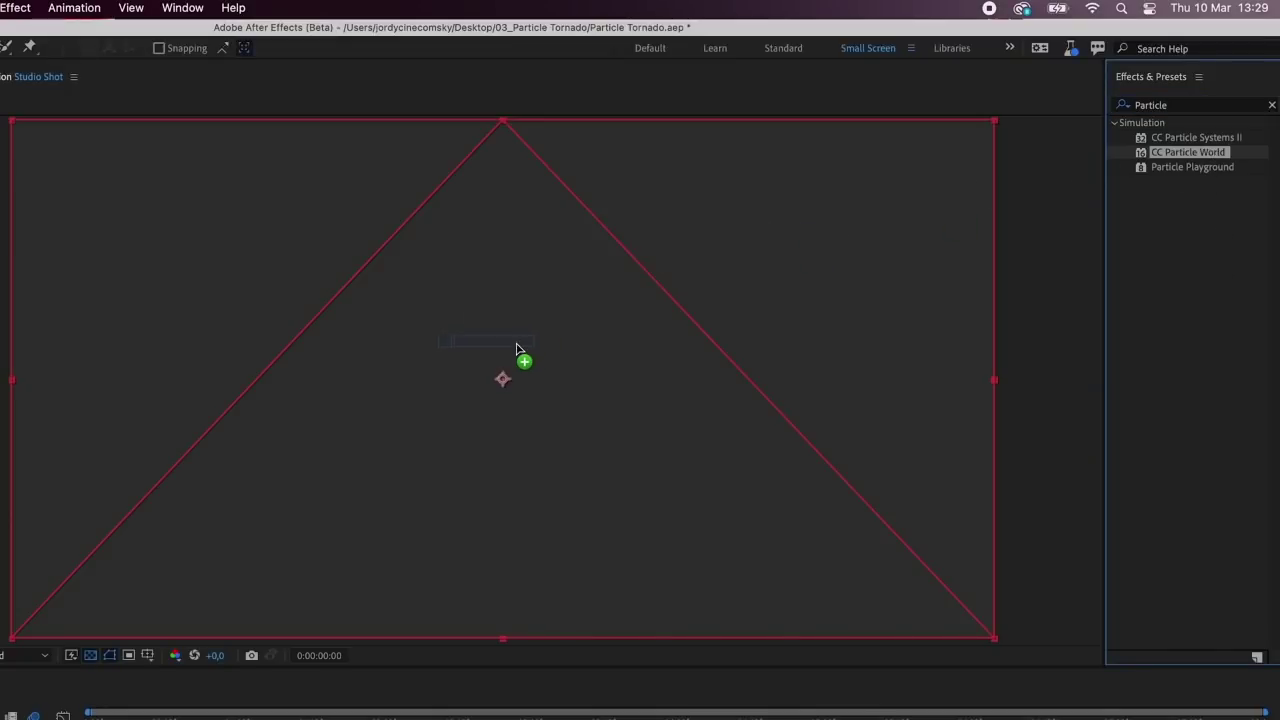
# Apply CC Particle World to the Particle solid without its grid, set blending, and nudge Producer Z.
pyautogui.moveTo(513, 350); pyautogui.dragTo(513, 348)
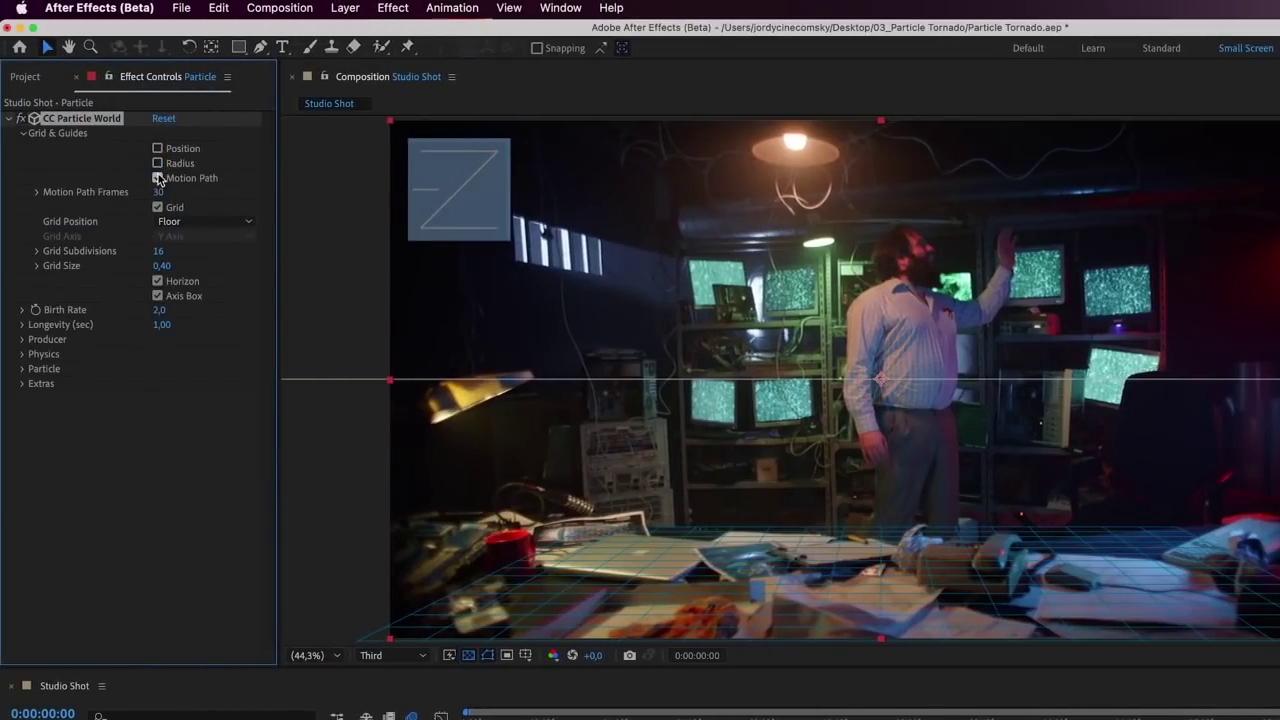
pyautogui.click(157, 208)
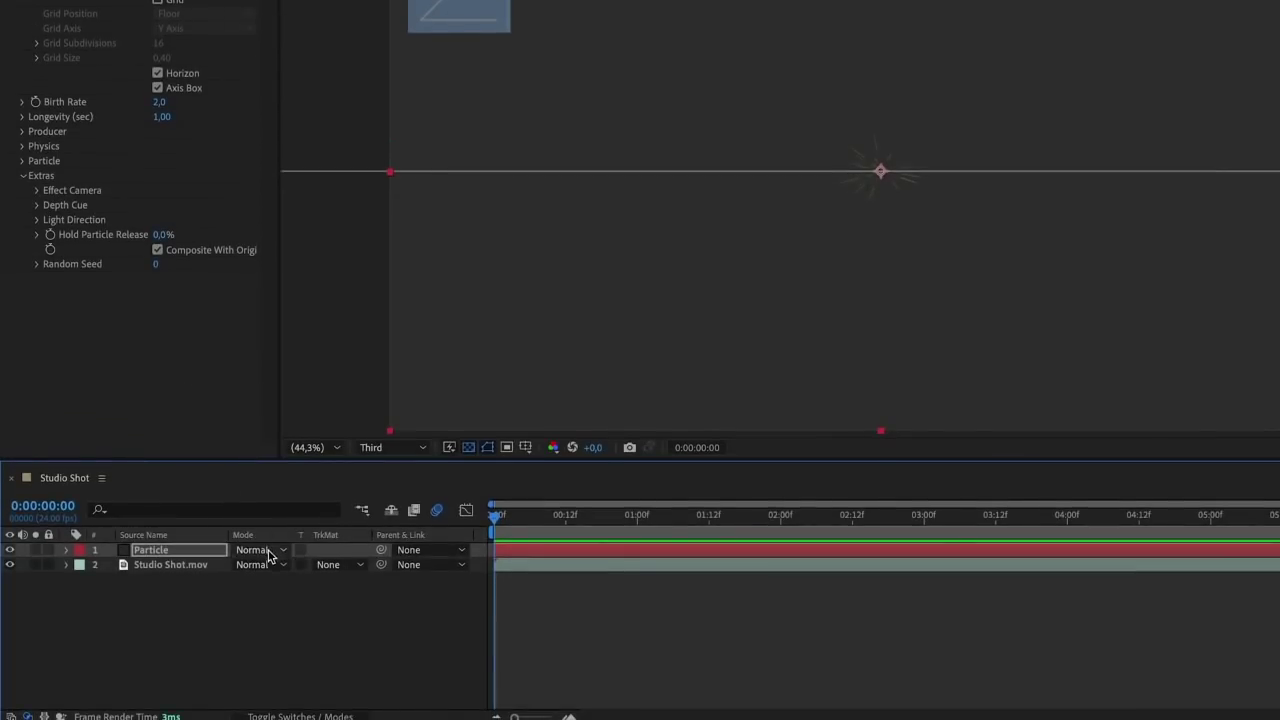
pyautogui.click(270, 552)
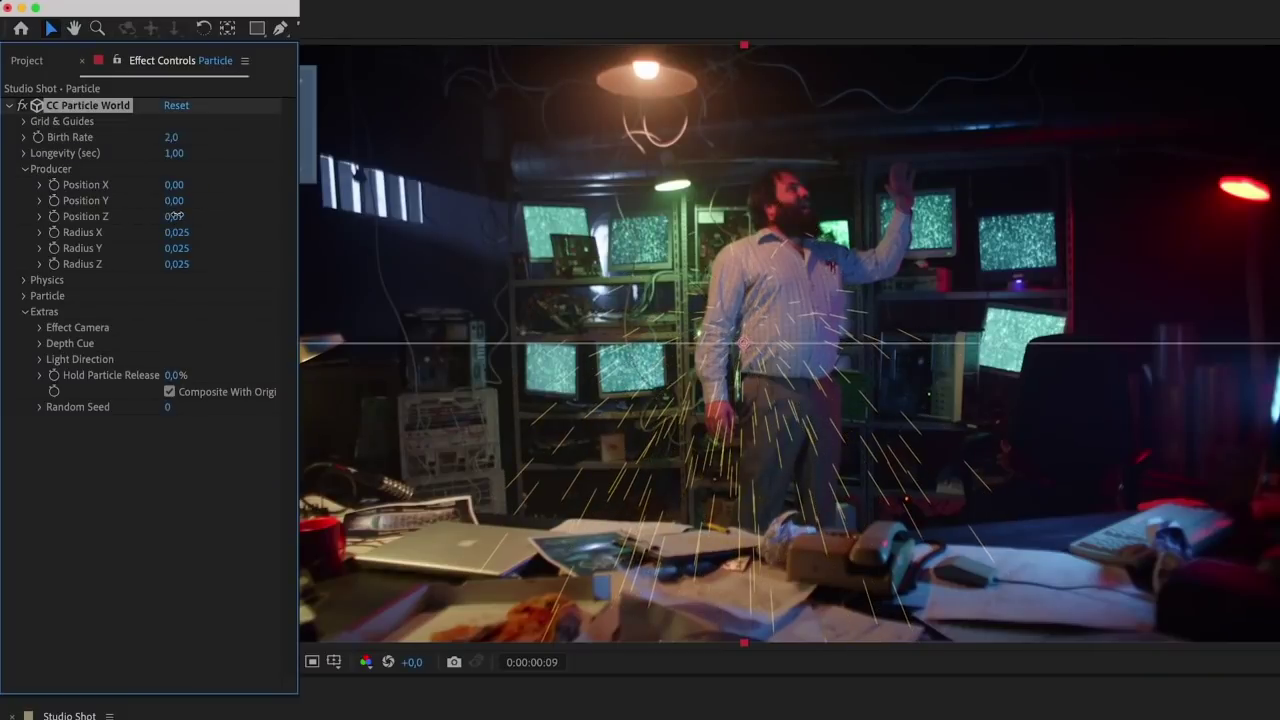
pyautogui.moveTo(174, 216); pyautogui.dragTo(176, 216)
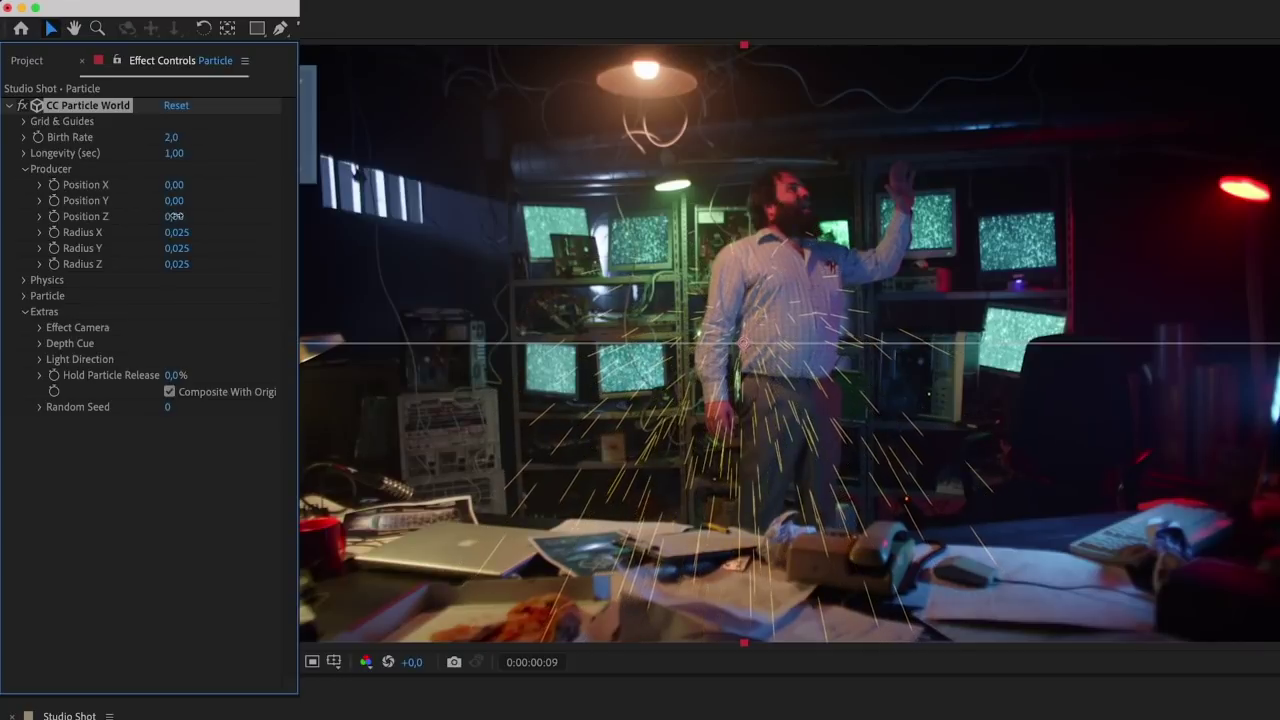
# Set the Physics Animation to Viscouse with Gravity 0 and Velocity 0,10.
pyautogui.click(24, 169)
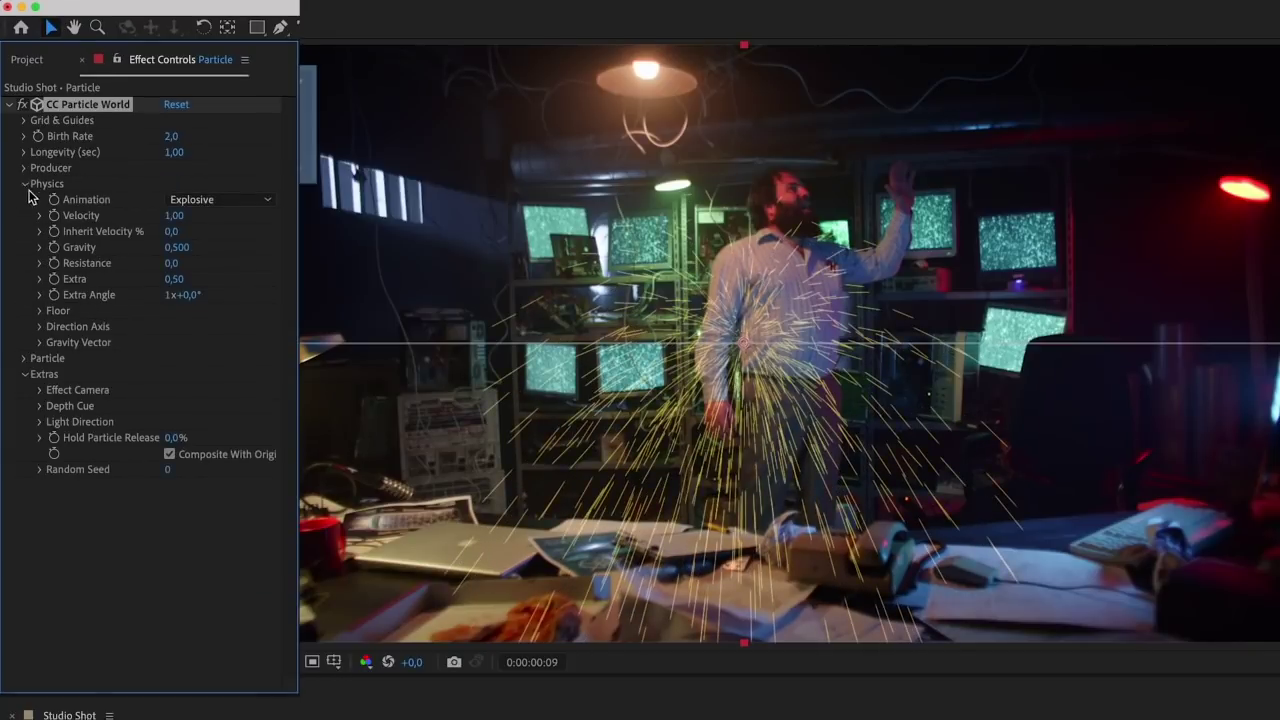
pyautogui.click(26, 318)
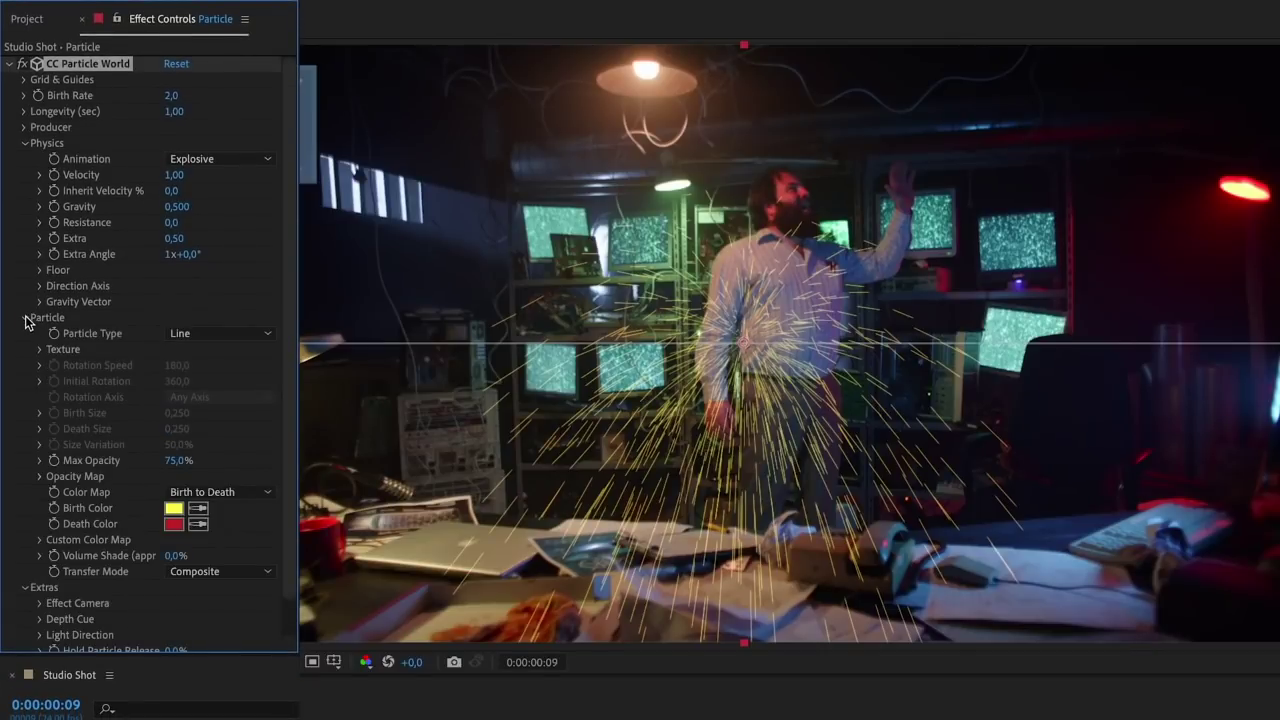
pyautogui.click(205, 158)
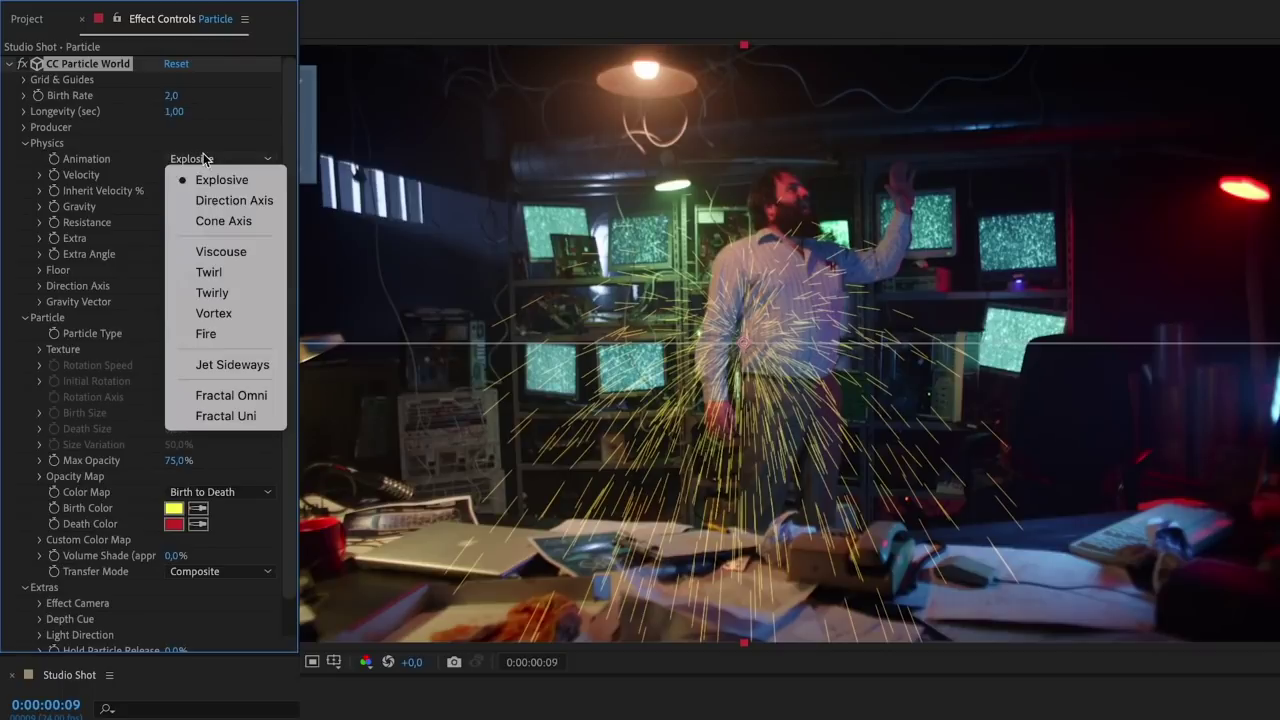
pyautogui.click(225, 252)
pyautogui.write('0')
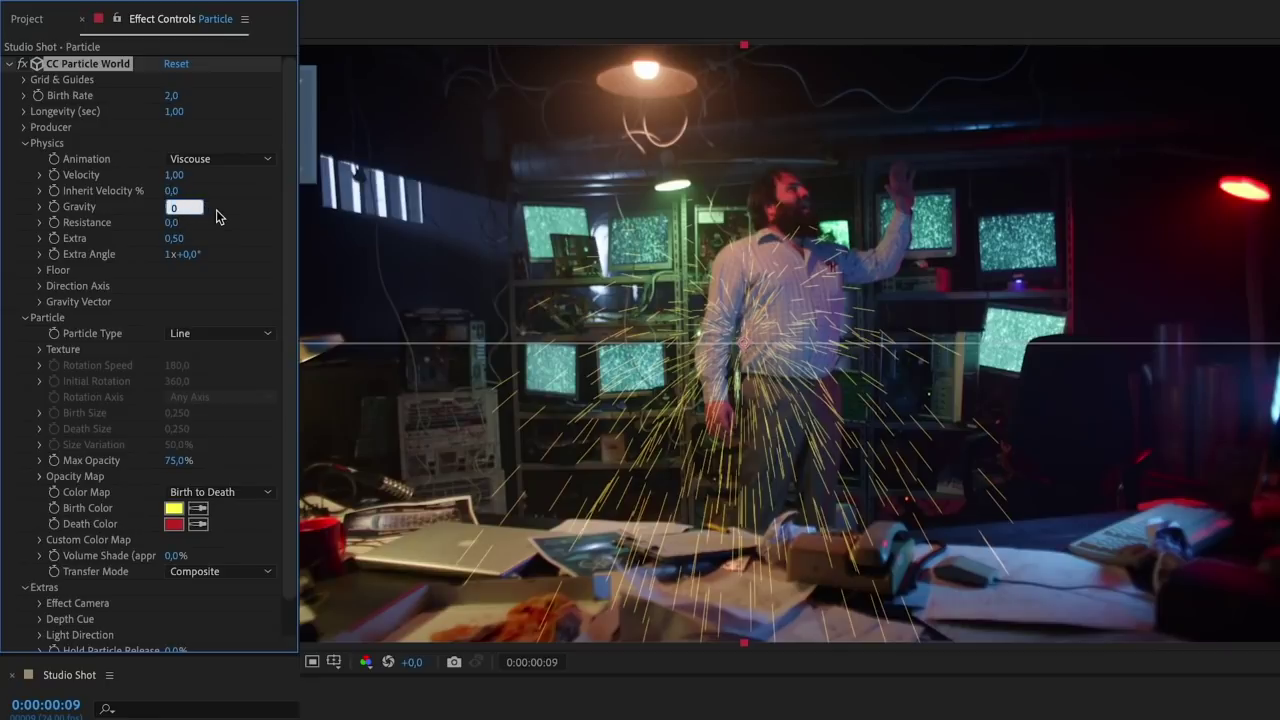
pyautogui.press('Return')
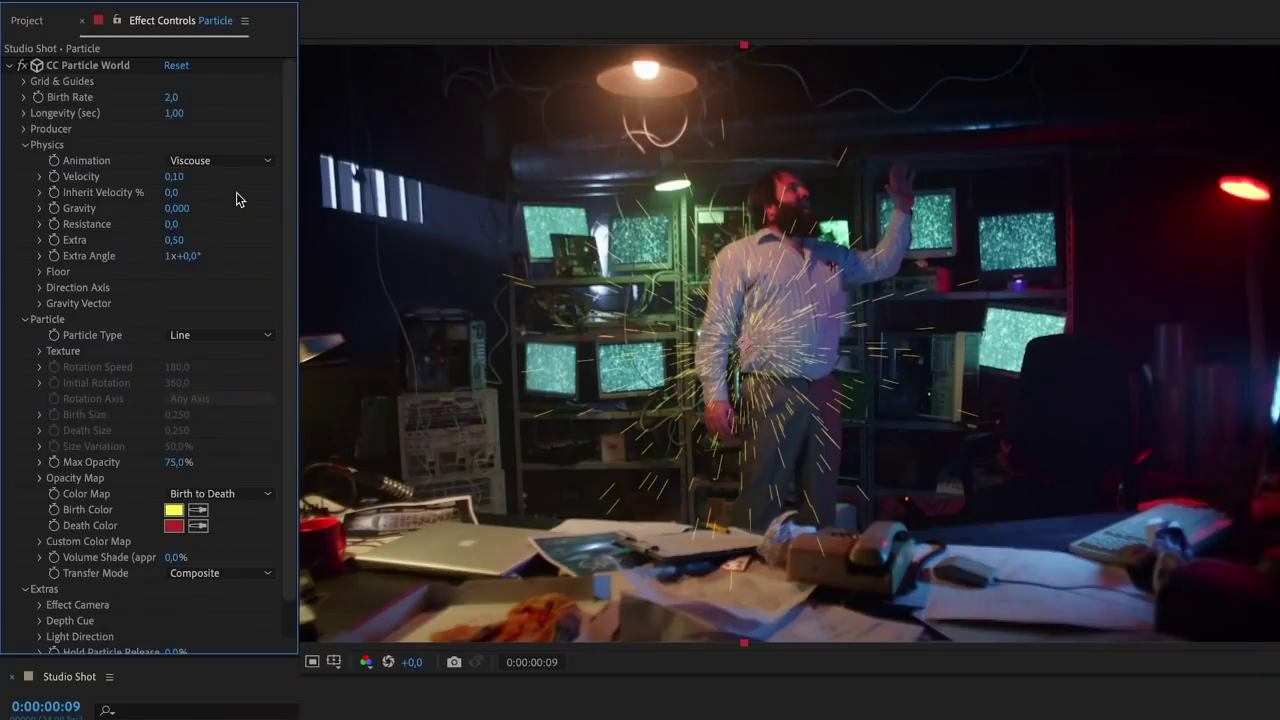
# Switch Particle Type to Faded Sphere and widen the Producer radius to fill the room.
pyautogui.click(245, 333)
pyautogui.click(245, 427)
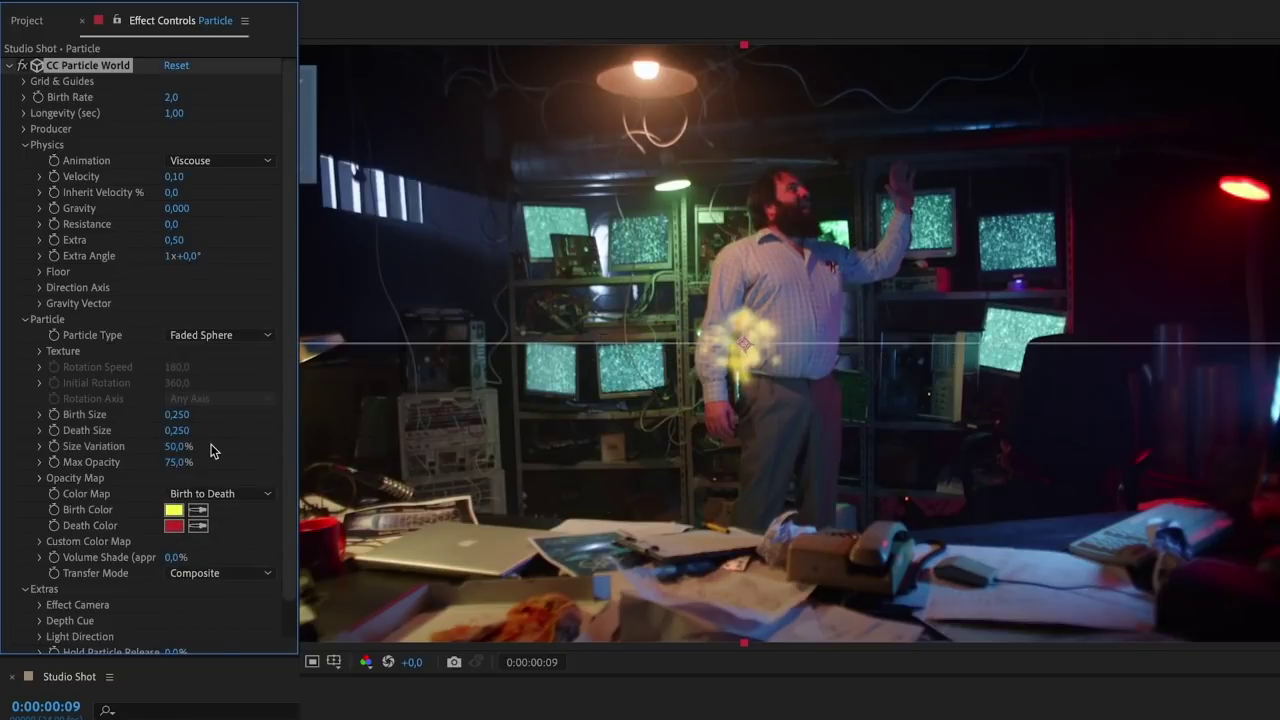
pyautogui.click(25, 130)
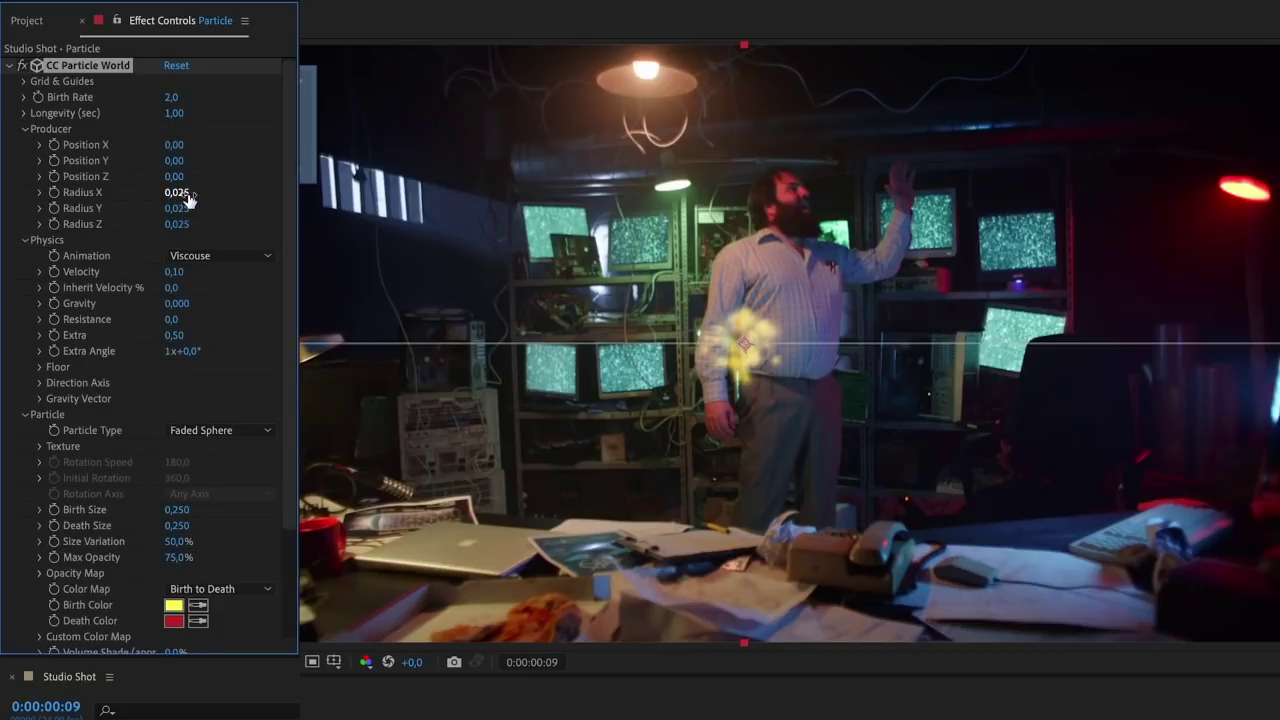
pyautogui.moveTo(183, 192)
pyautogui.mouseDown()
pyautogui.moveTo(200, 192)
pyautogui.moveTo(200, 208)
pyautogui.moveTo(272, 217)
pyautogui.moveTo(205, 197)
pyautogui.mouseUp()
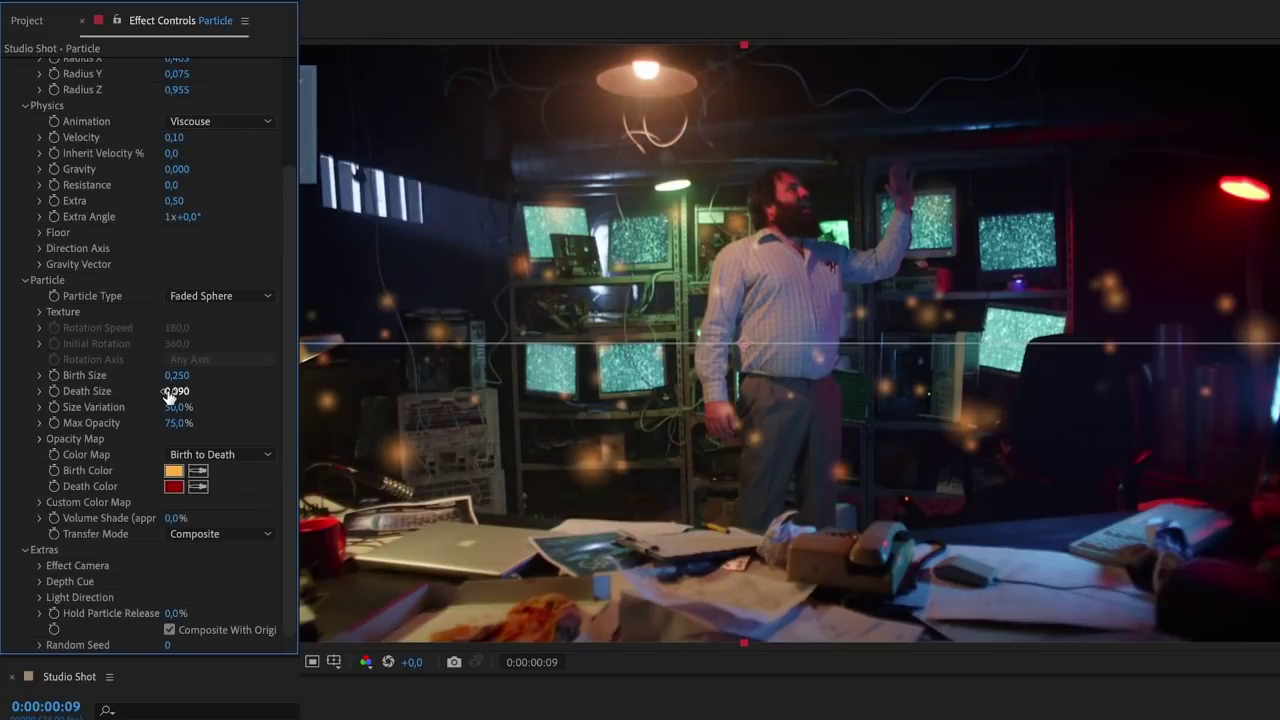
# Expand the Effect Camera settings and start keyframing its Rotation Y.
pyautogui.click(40, 566)
pyautogui.scroll(-2, 60, 560)
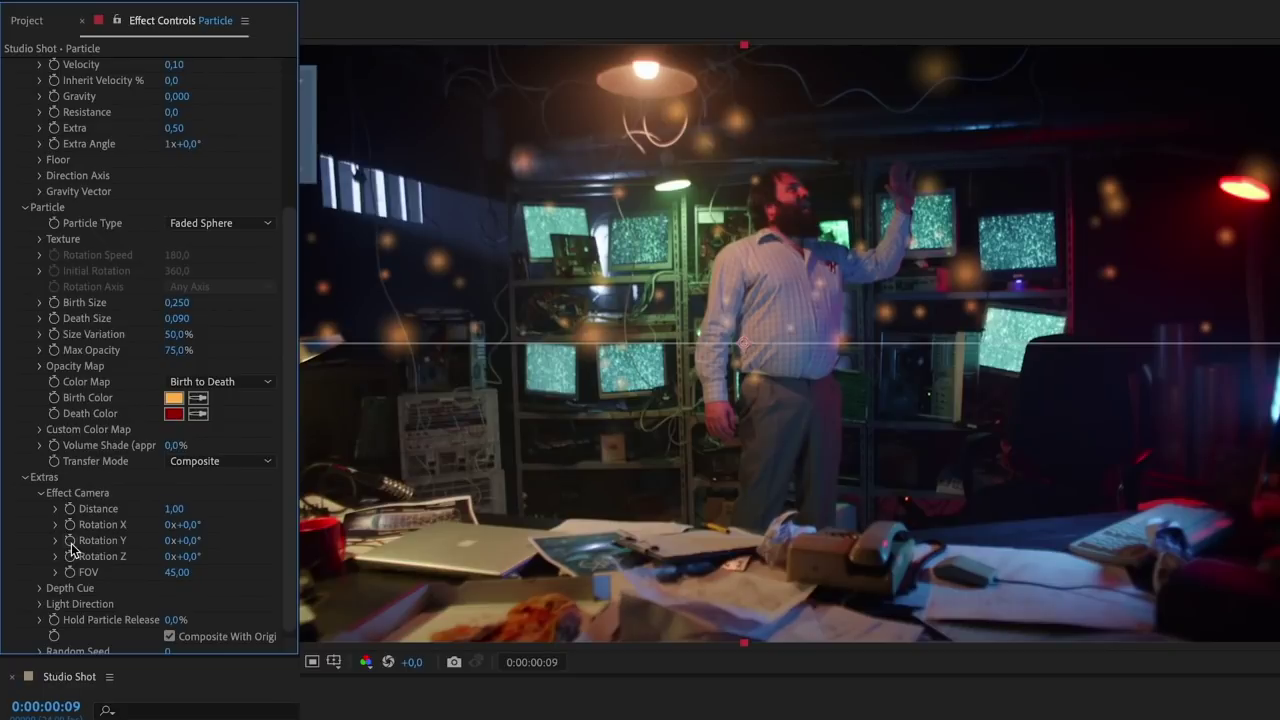
pyautogui.click(71, 543)
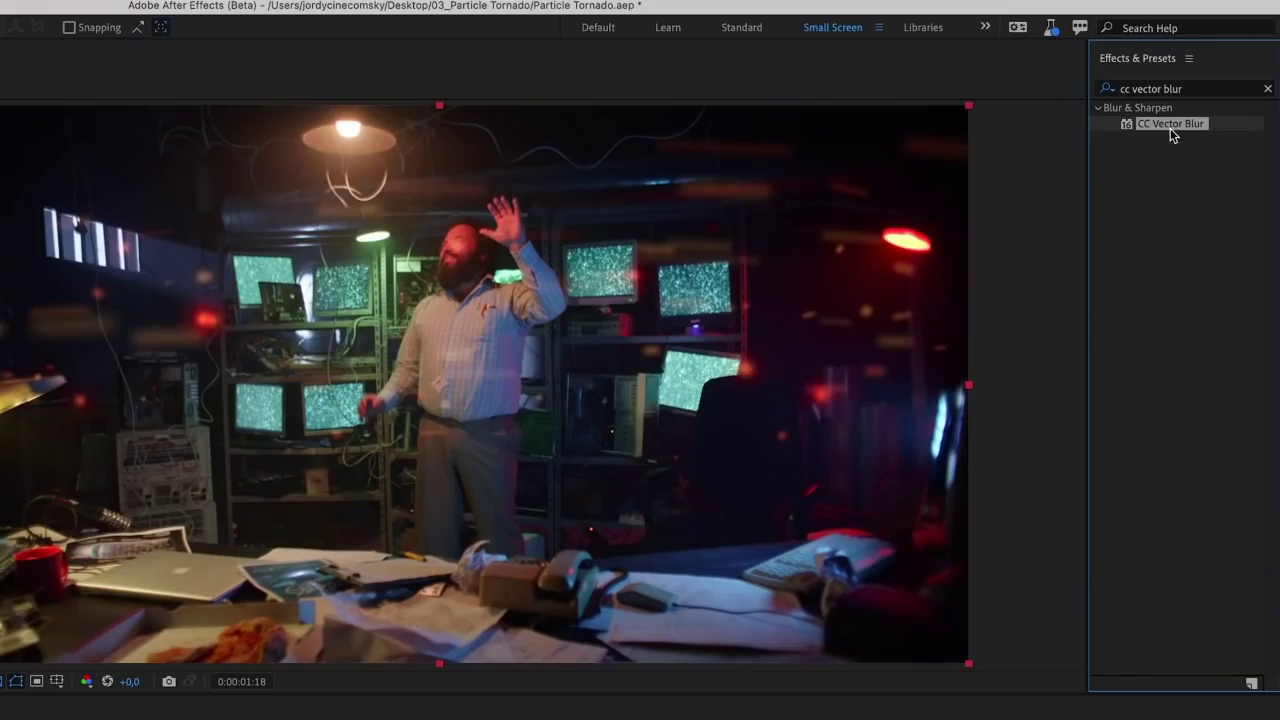
# Apply CC Vector Blur from Effects & Presets to the Particle layer.
pyautogui.doubleClick(1170, 124)
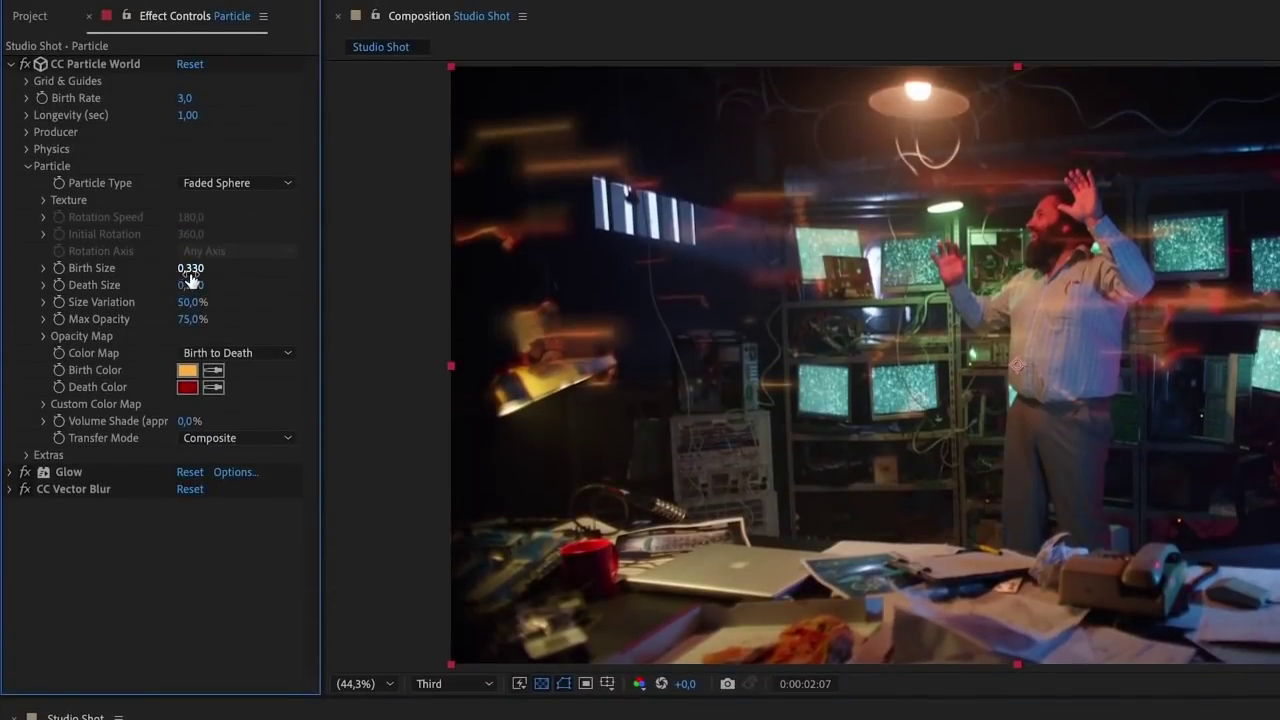
# Enlarge the copy's Birth Size and set Birth Color blue and Death Color purple.
pyautogui.moveTo(189, 270); pyautogui.dragTo(241, 263)
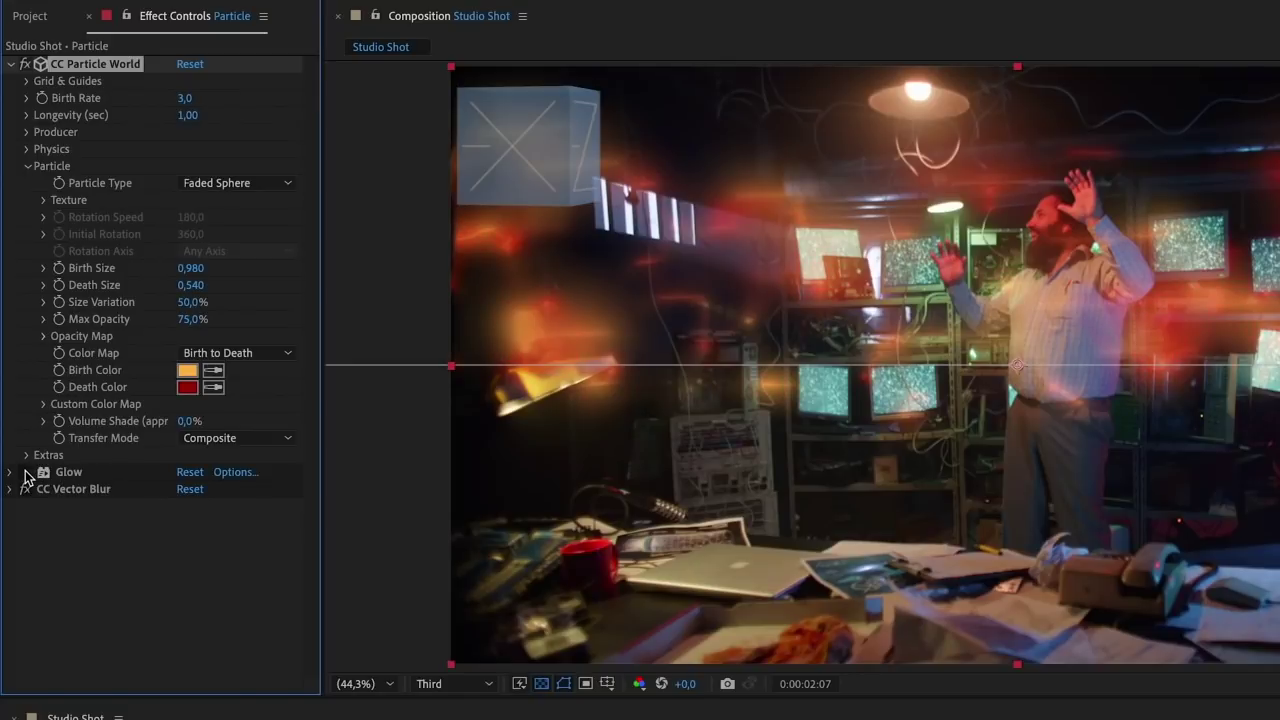
pyautogui.click(186, 371)
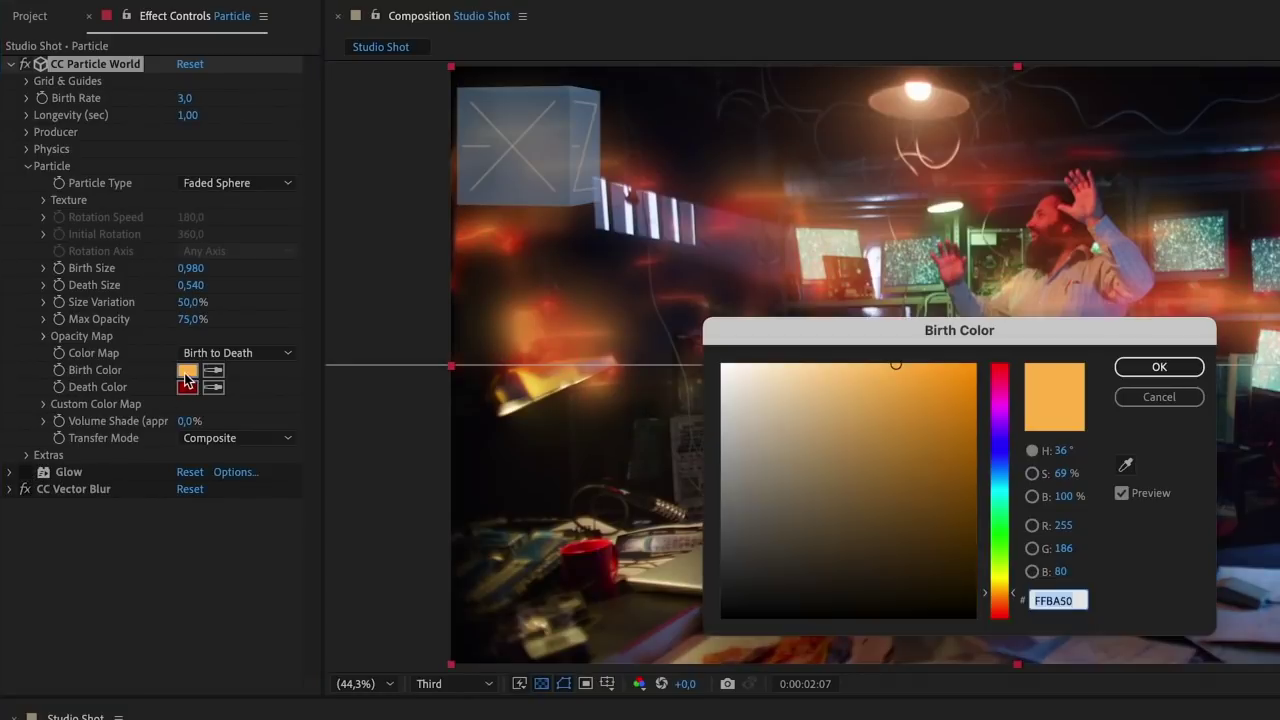
pyautogui.moveTo(1001, 519); pyautogui.dragTo(998, 475)
pyautogui.click(1148, 370)
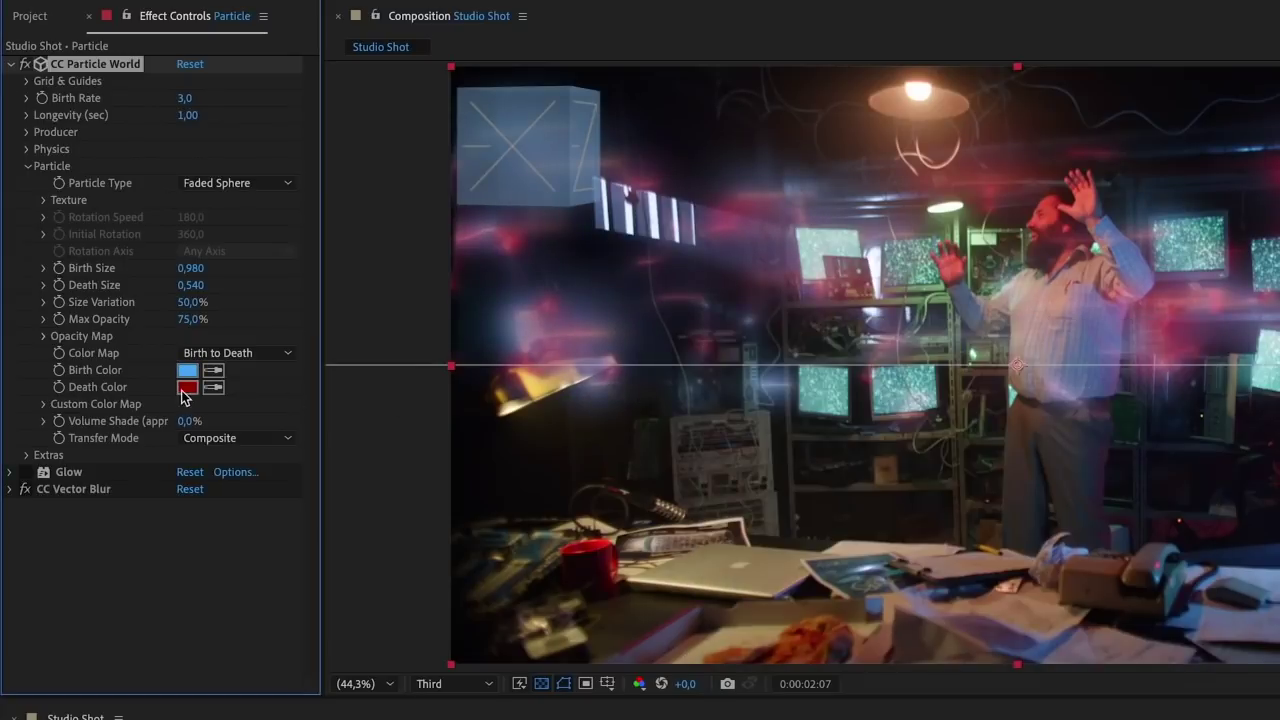
pyautogui.click(187, 387)
pyautogui.click(1170, 369)
# Raise the Vector Blur Amount and set the particle Random Seed to about 100.
pyautogui.moveTo(200, 526); pyautogui.dragTo(271, 516)
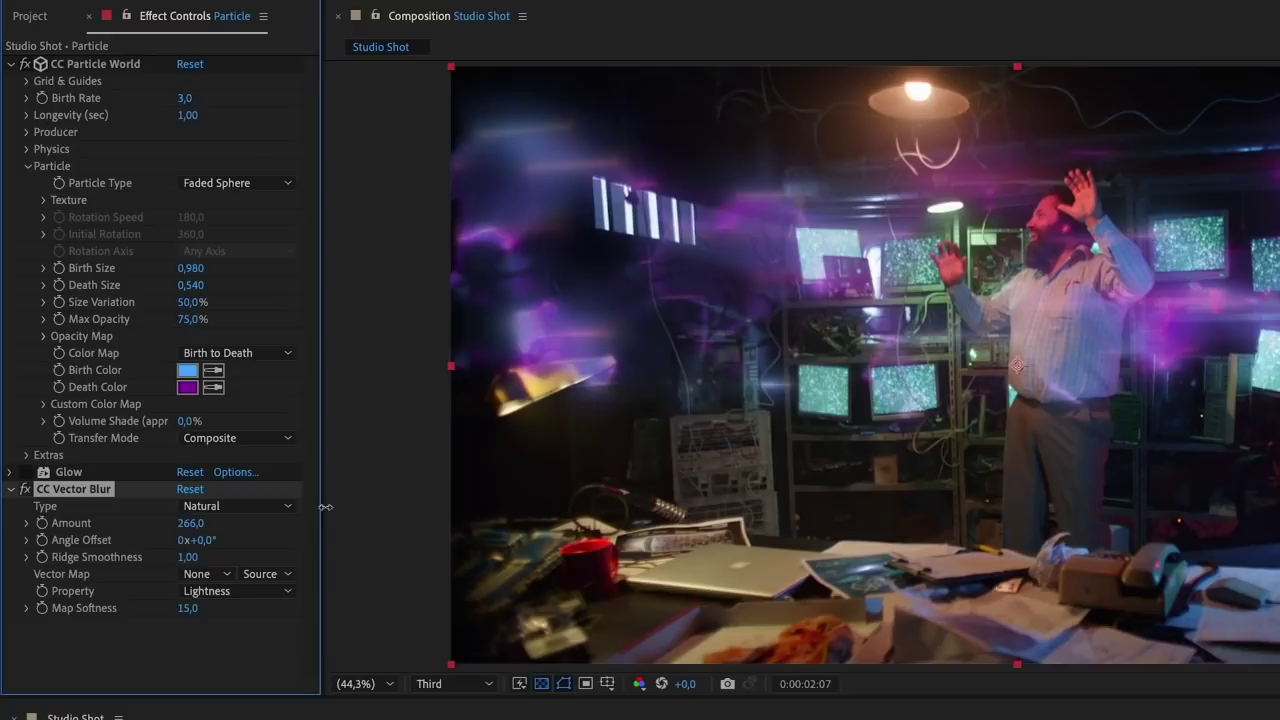
pyautogui.click(28, 455)
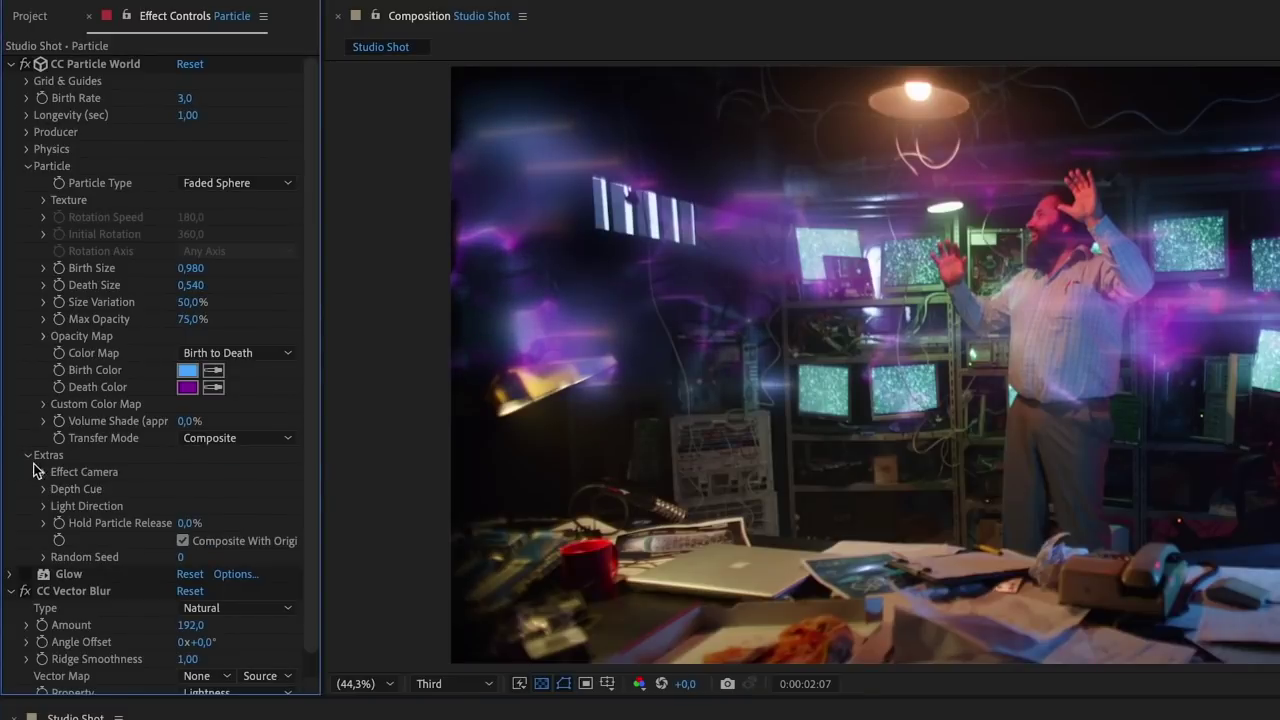
pyautogui.moveTo(180, 560); pyautogui.dragTo(187, 557)
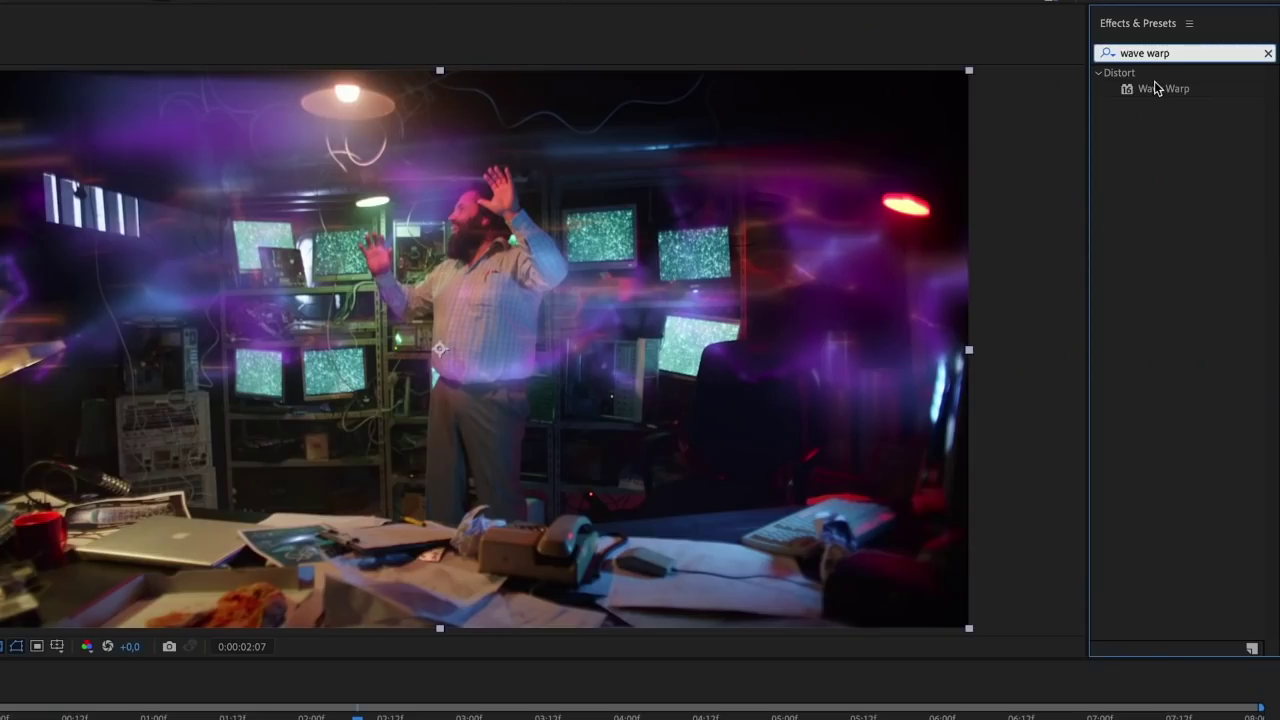
# Apply Wave Warp to Adjustment Layer 2, lower Wave Speed to 0,5, and preview playback.
pyautogui.moveTo(1163, 87); pyautogui.dragTo(215, 582)
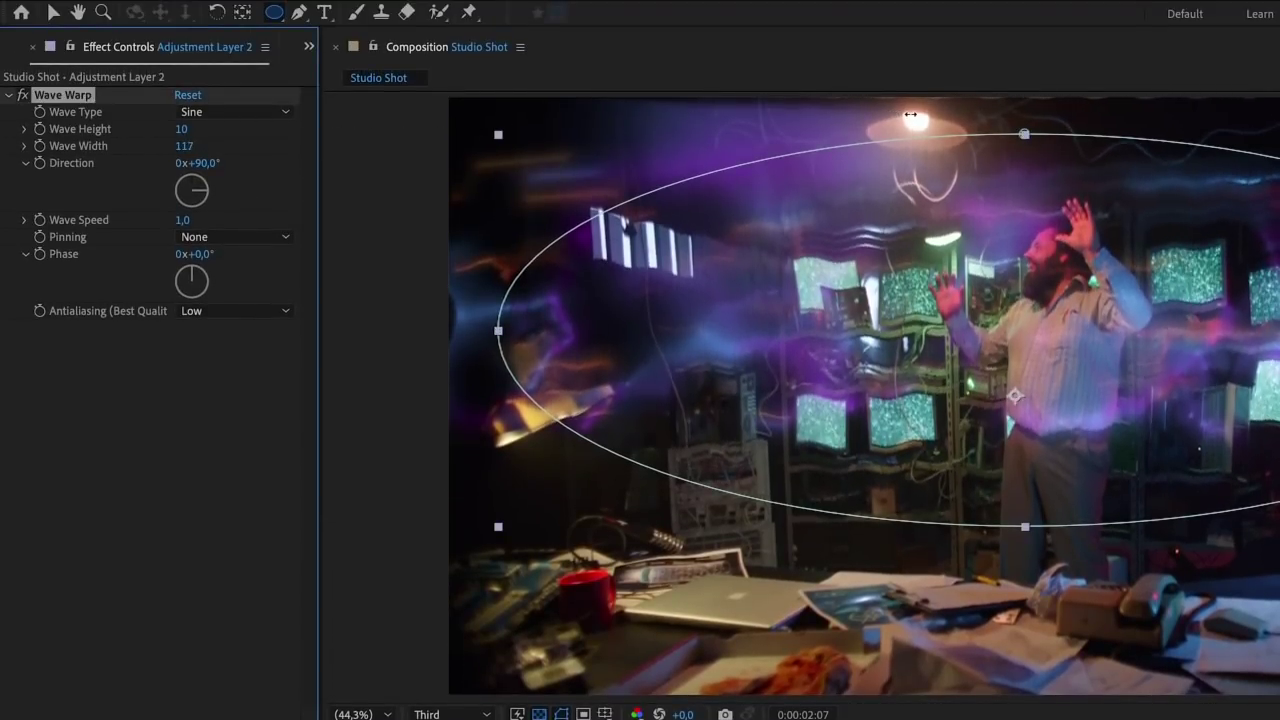
pyautogui.moveTo(183, 220); pyautogui.dragTo(132, 222)
pyautogui.press('space')
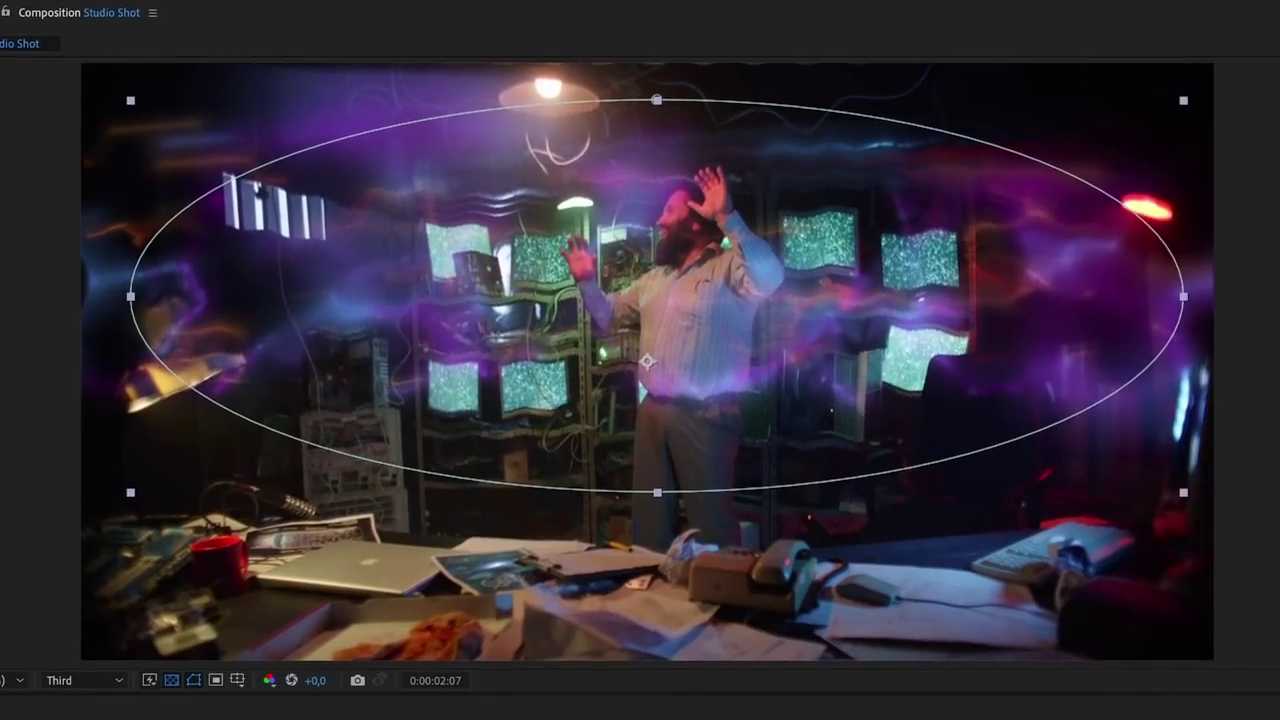